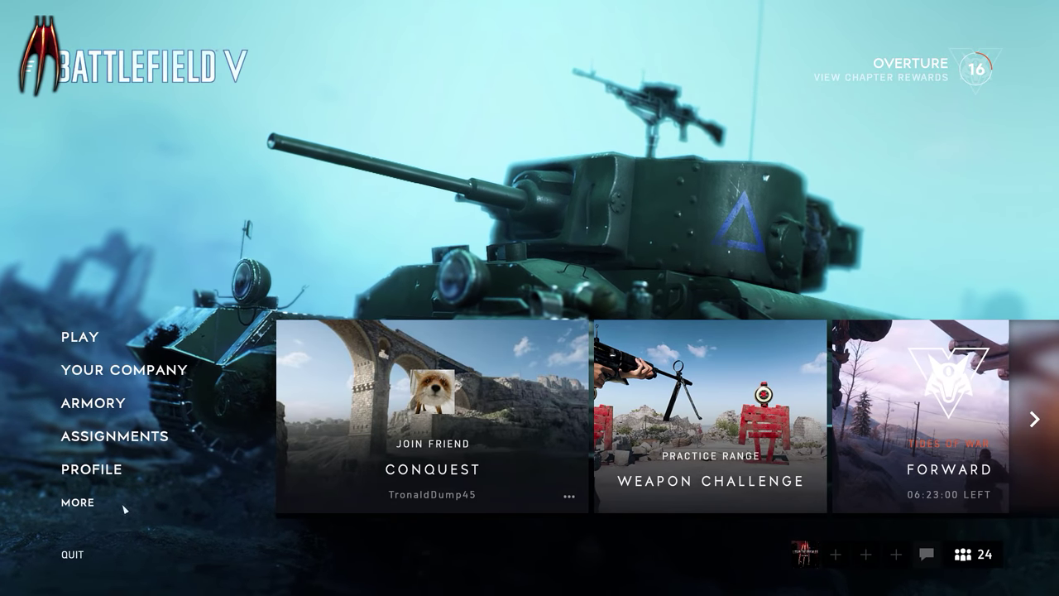
Step: Go to Options from the main menu's MORE section
click(122, 507)
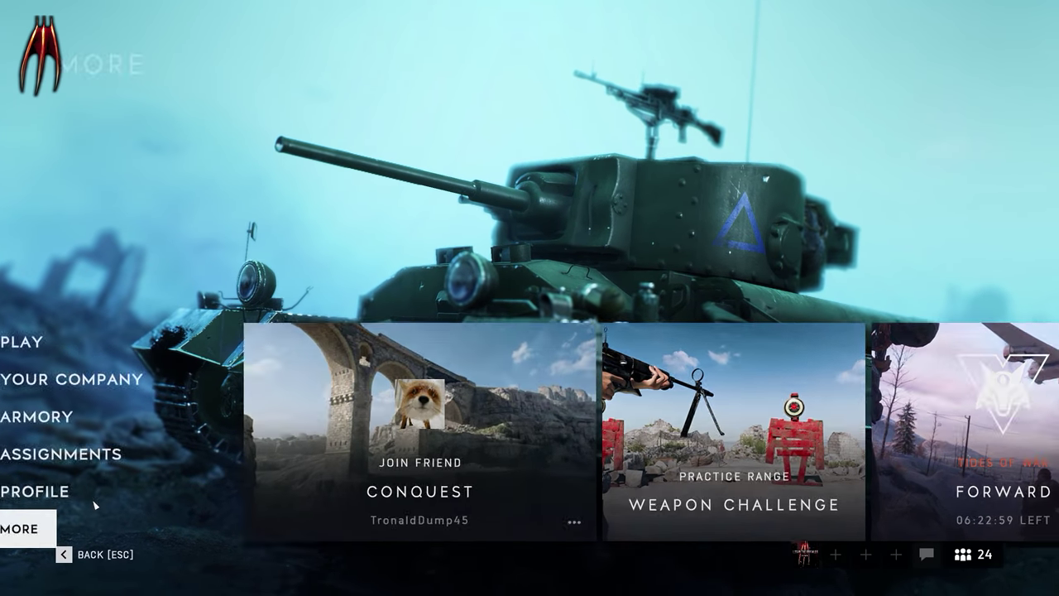
click(324, 279)
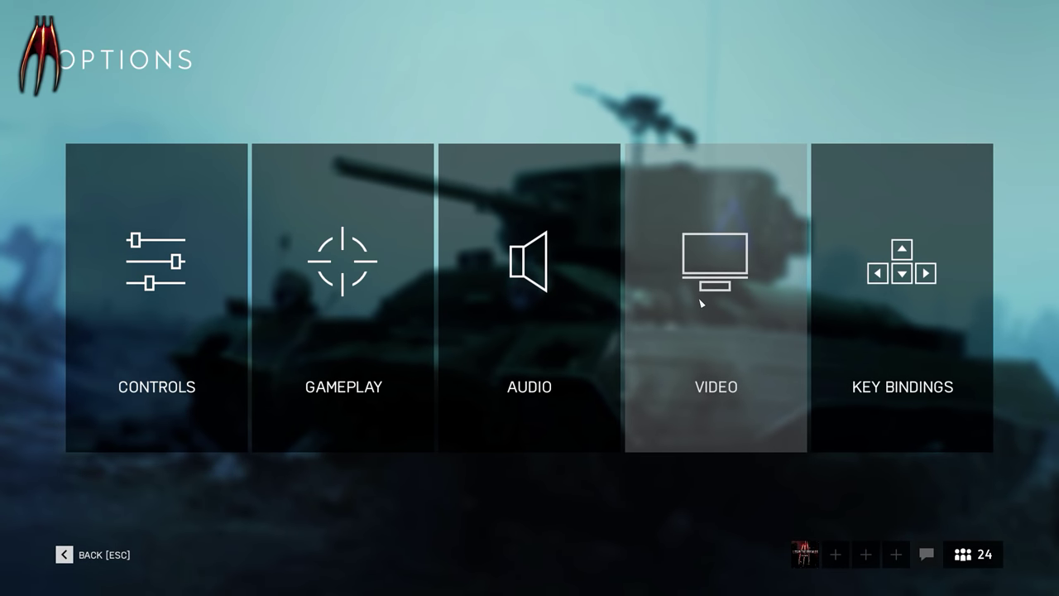
Step: In Basic video settings, set Motion Blur to 0% and switch off Chromatic Aberration, Film Grain, Vignette and Lens Distortion
click(701, 303)
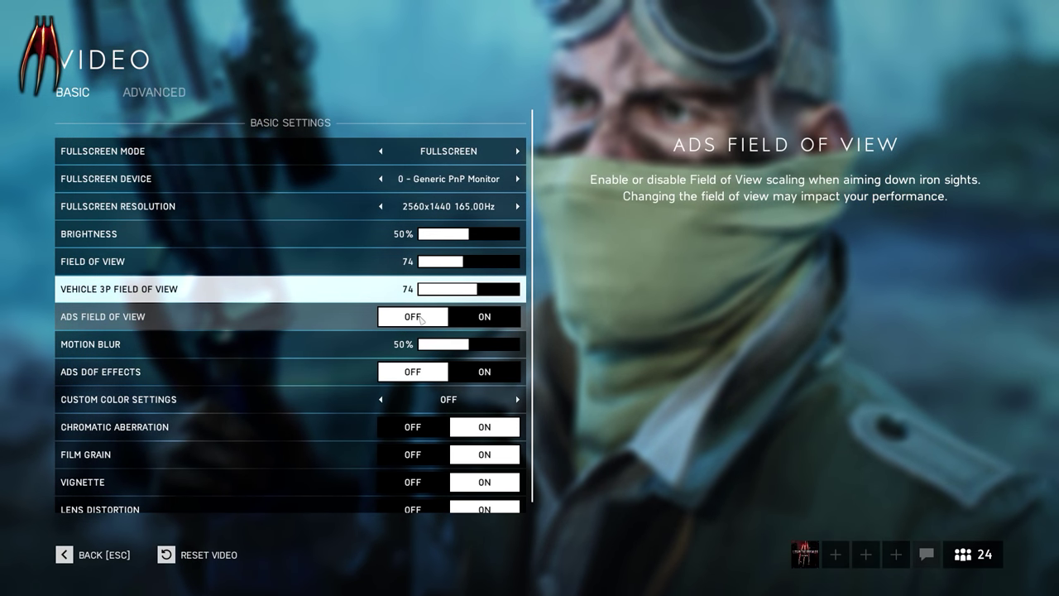
drag(469, 345, 291, 343)
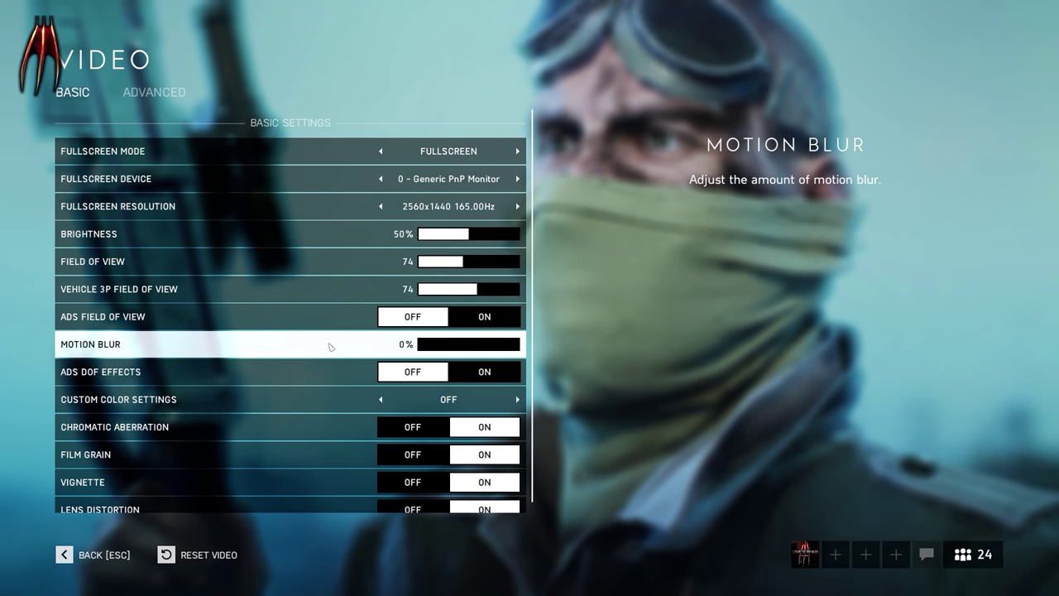
scroll(337, 373, down, 1)
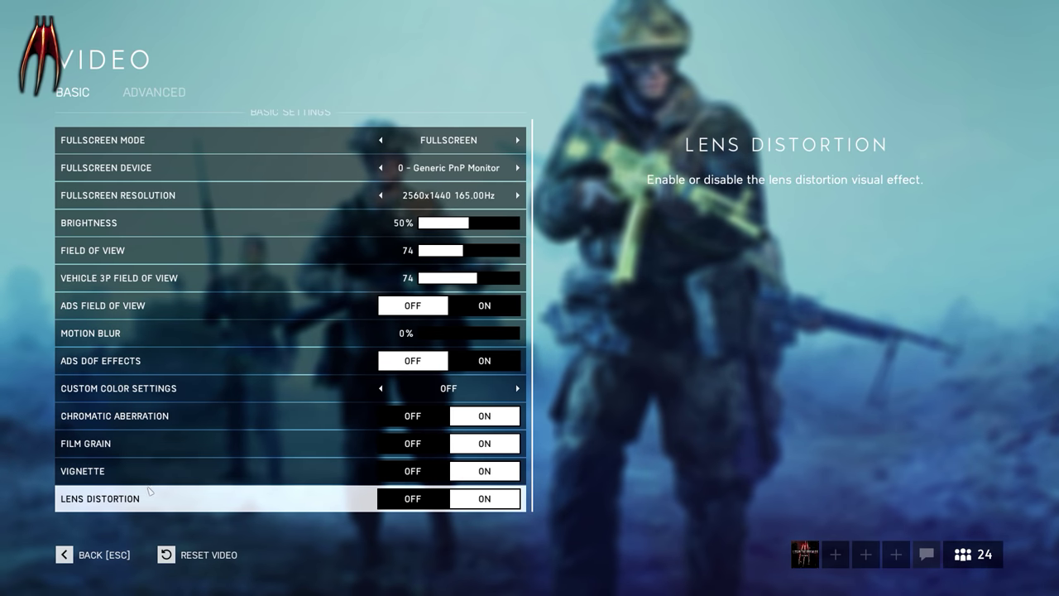
click(412, 416)
click(411, 443)
click(410, 470)
click(410, 498)
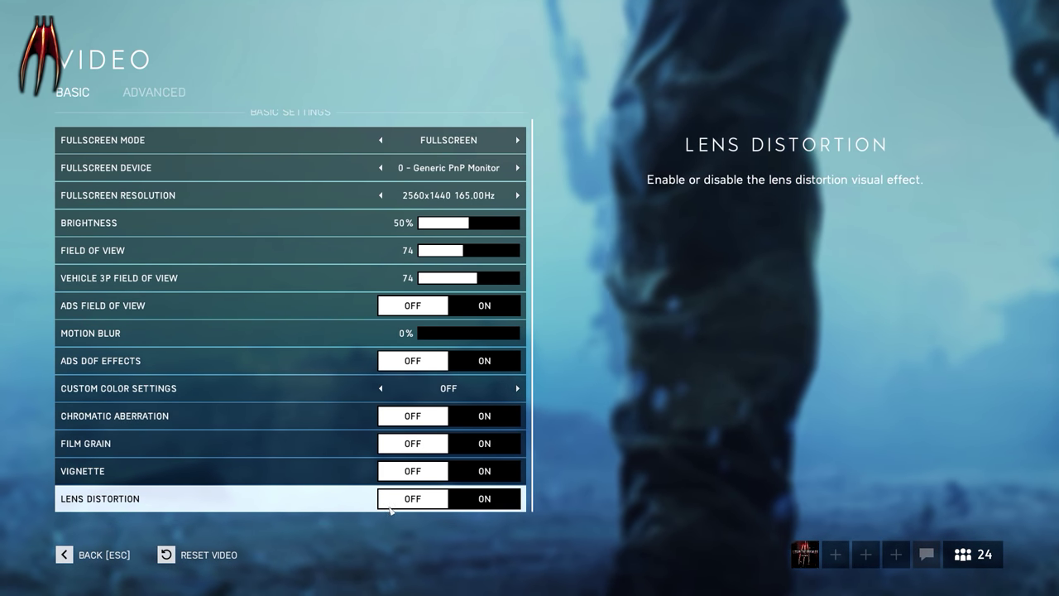
Step: Switch to the Advanced video tab and scroll down to Quality Settings
click(141, 95)
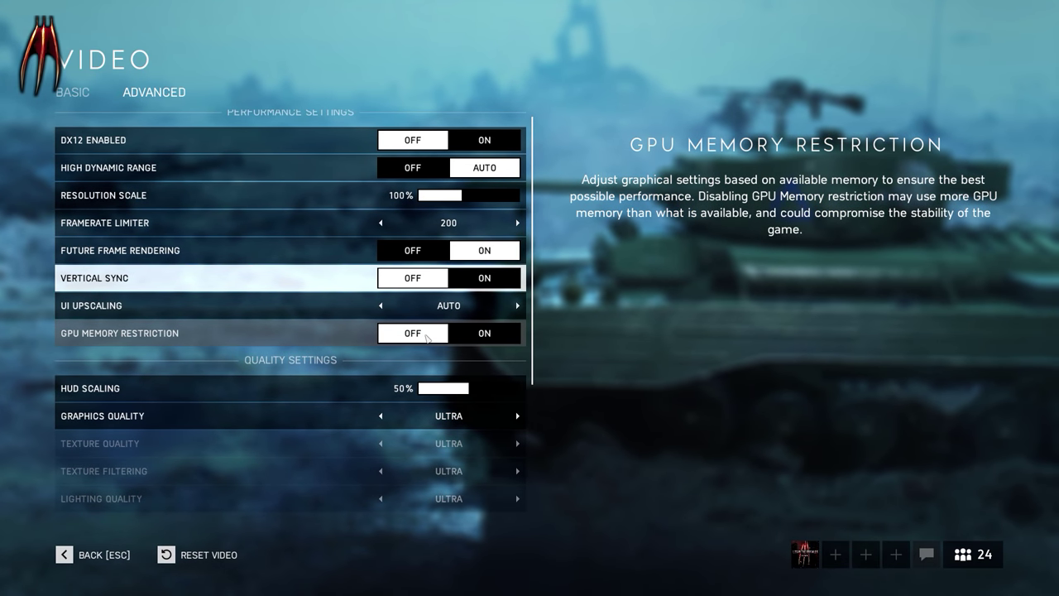
scroll(361, 346, down, 3)
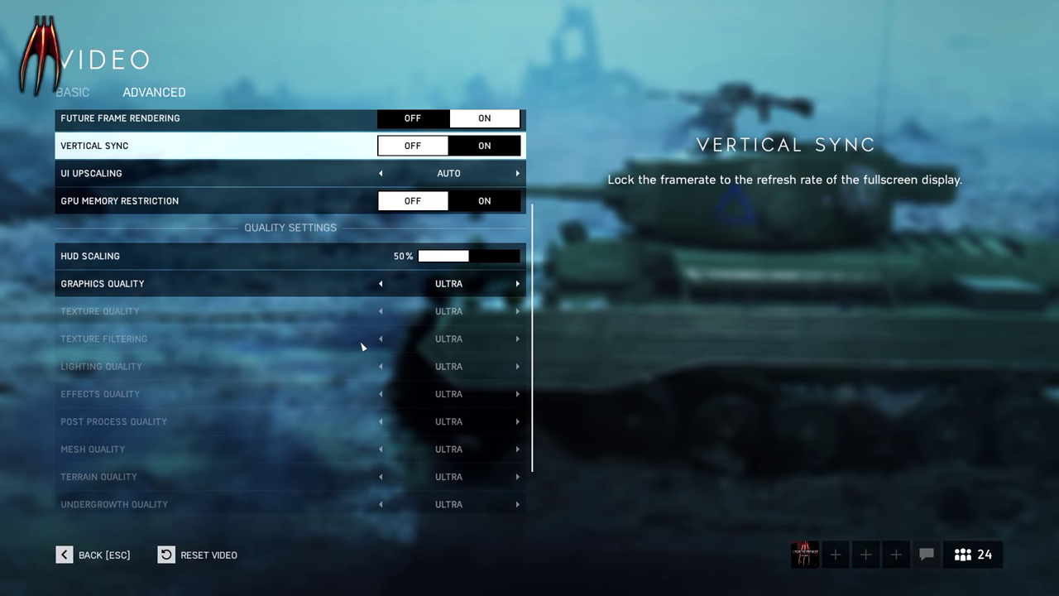
scroll(361, 346, down, 2)
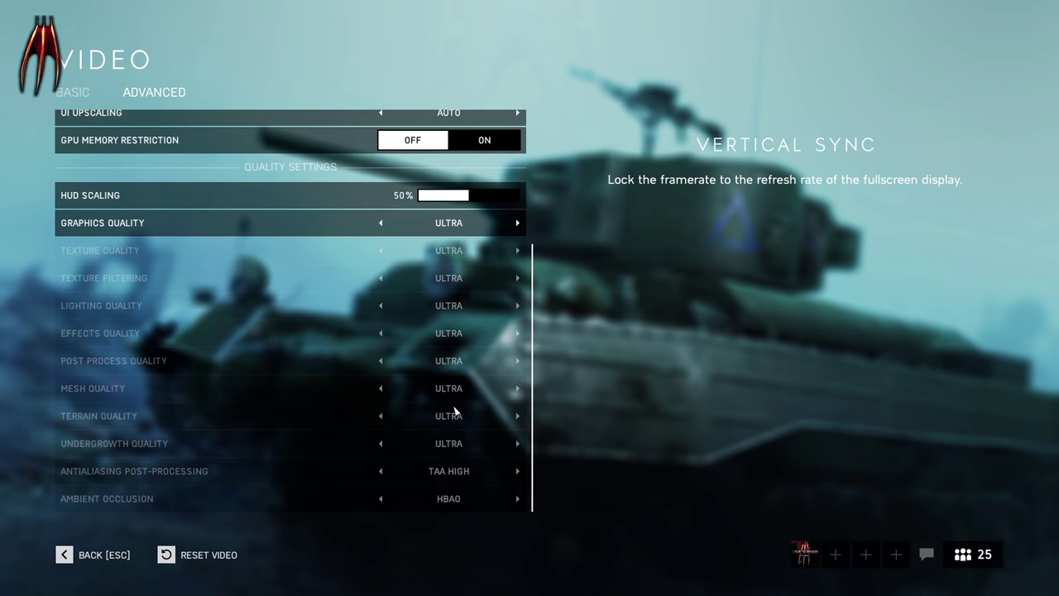
click(519, 223)
click(519, 222)
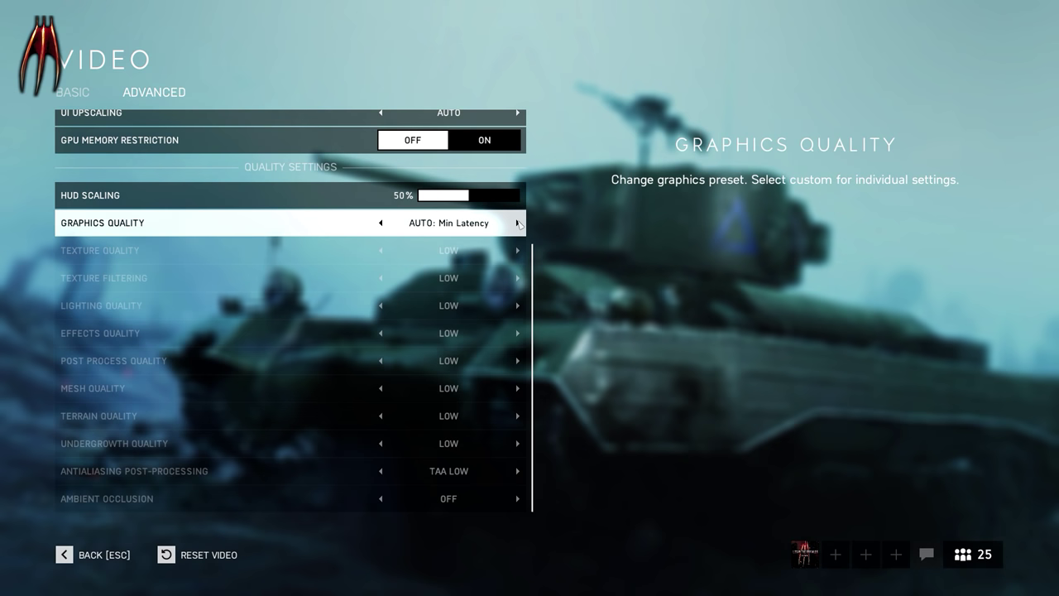
click(519, 222)
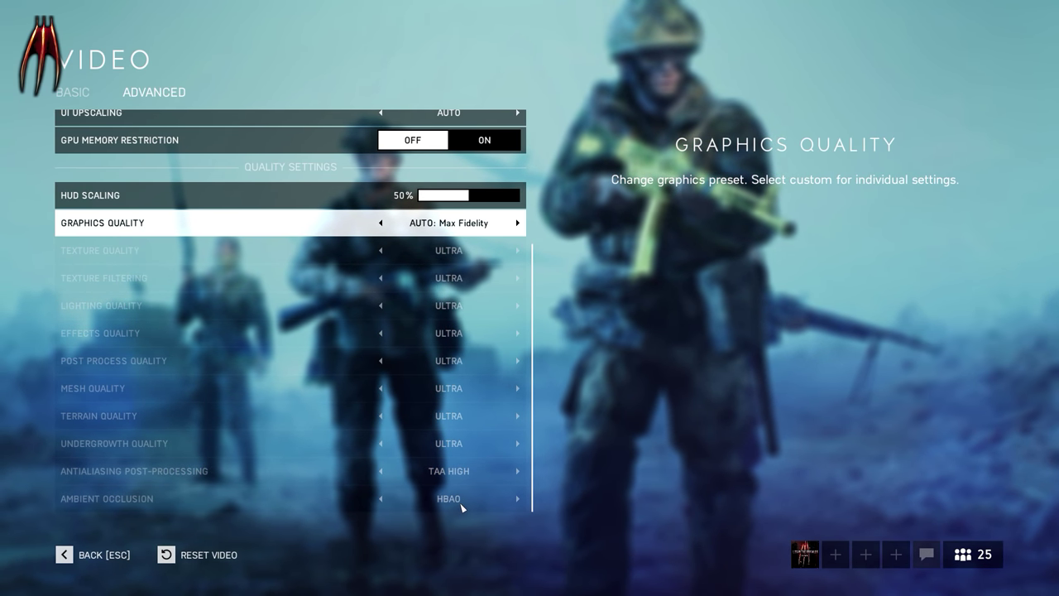
click(517, 223)
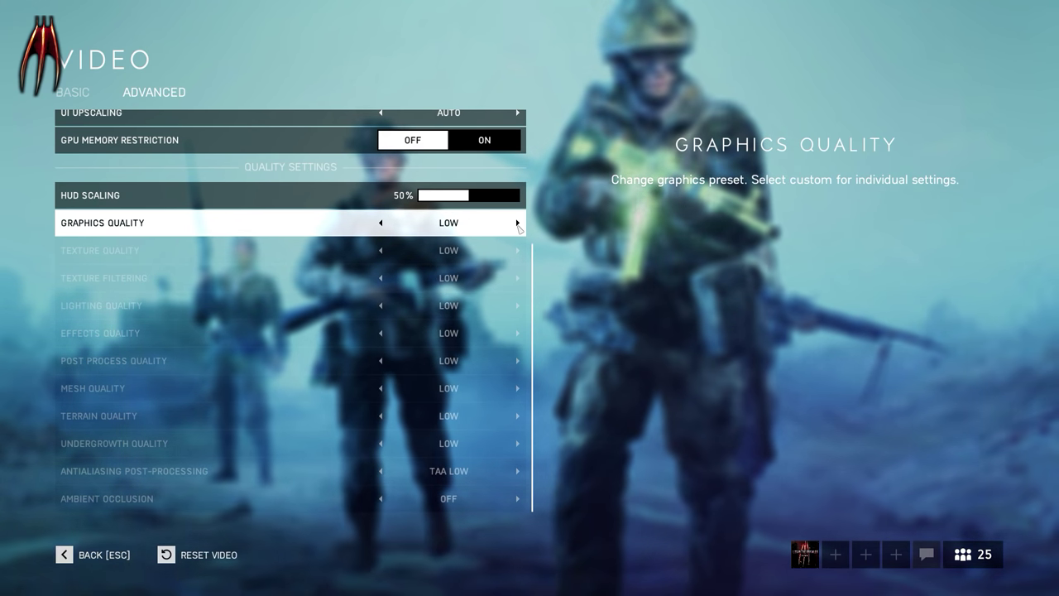
click(517, 223)
click(517, 224)
click(517, 223)
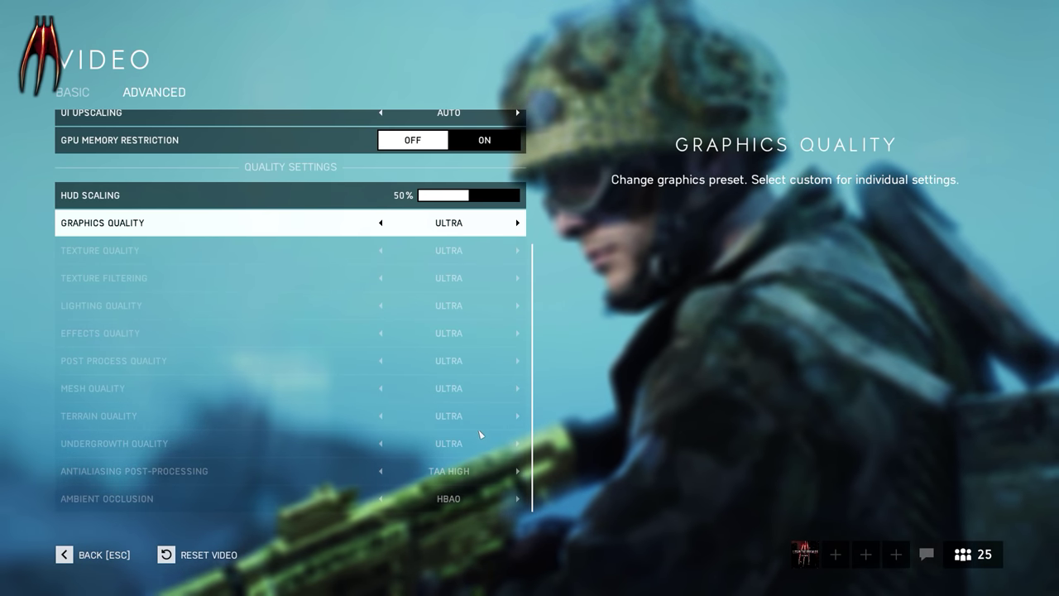
scroll(470, 232, up, 3)
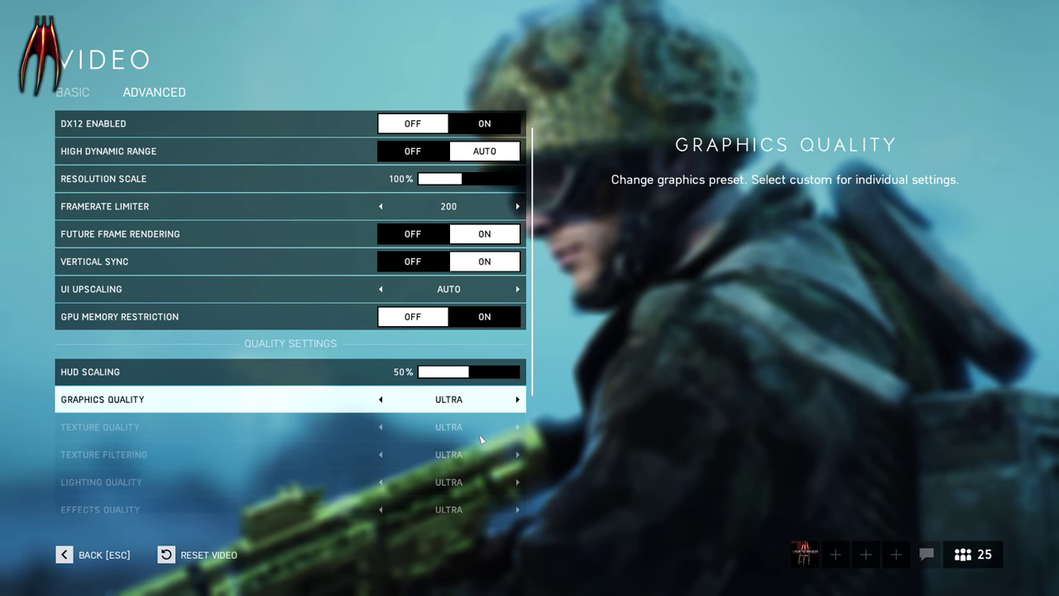
Step: Turn Vertical Sync off, then go from Video to the Audio settings
click(446, 263)
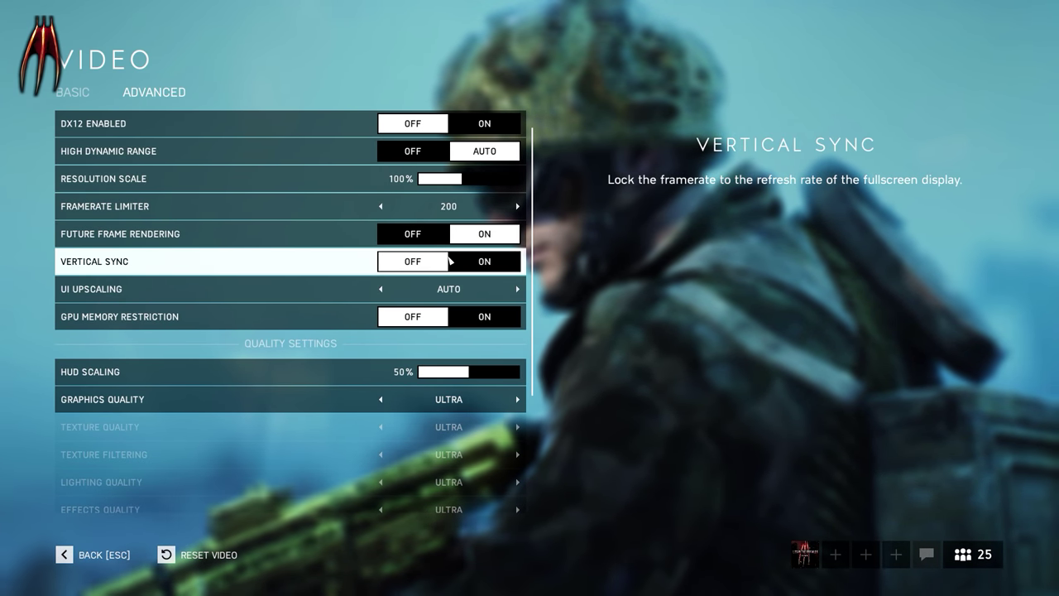
key(Escape)
click(557, 344)
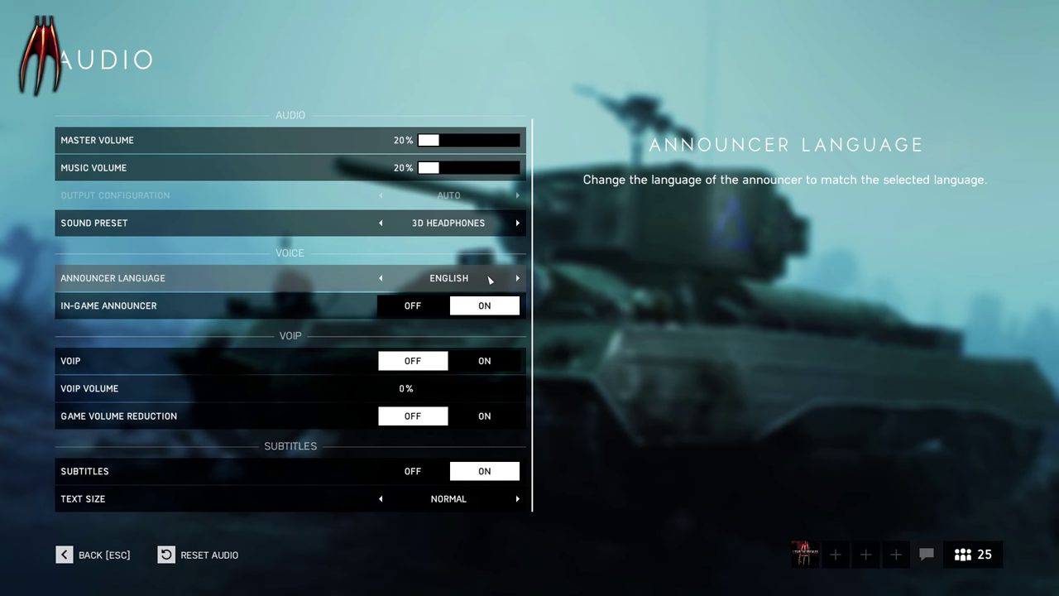
Step: Review the remaining Audio settings and return to the Options categories
scroll(263, 335, down, 1)
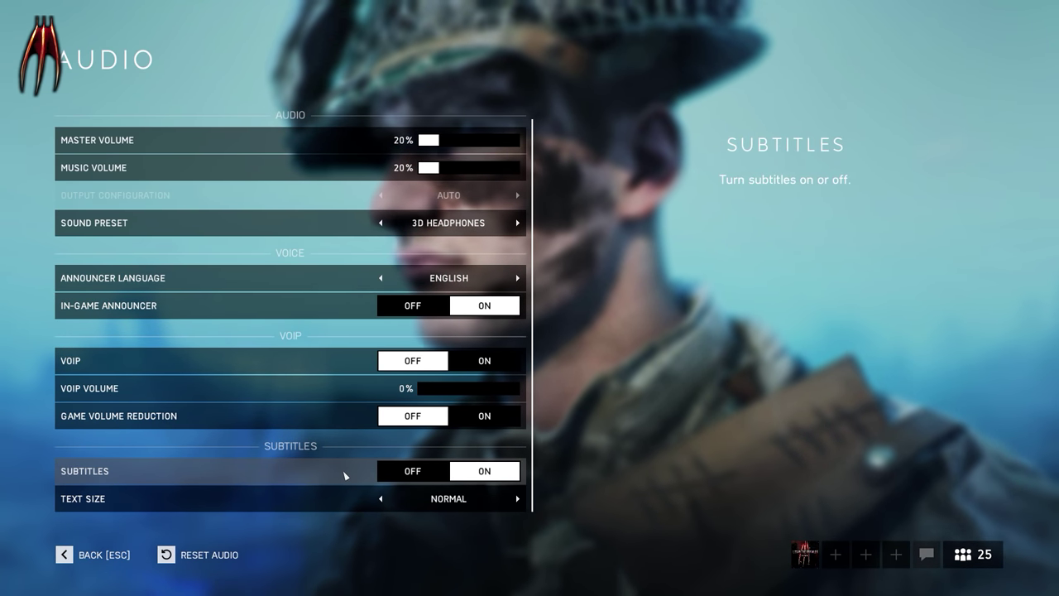
click(113, 556)
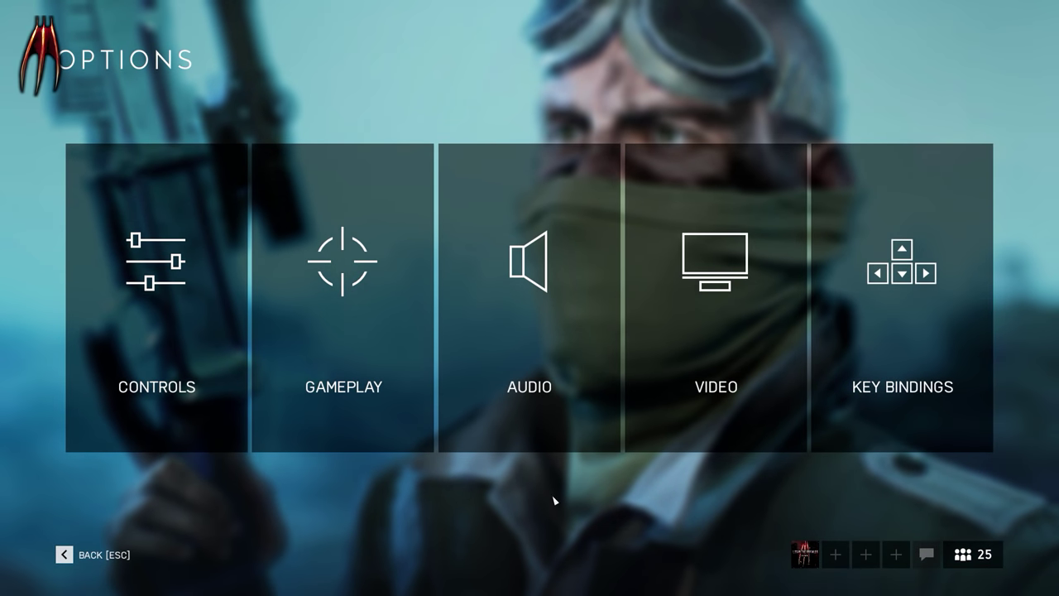
Step: Open the Gameplay category from the Options tiles
click(366, 334)
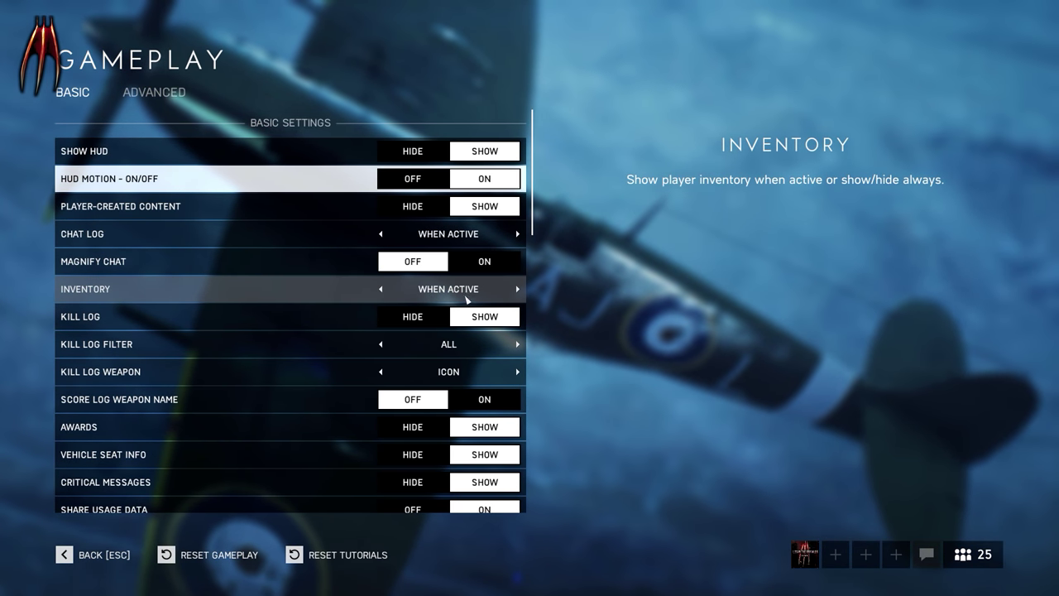
click(518, 289)
click(517, 289)
click(518, 289)
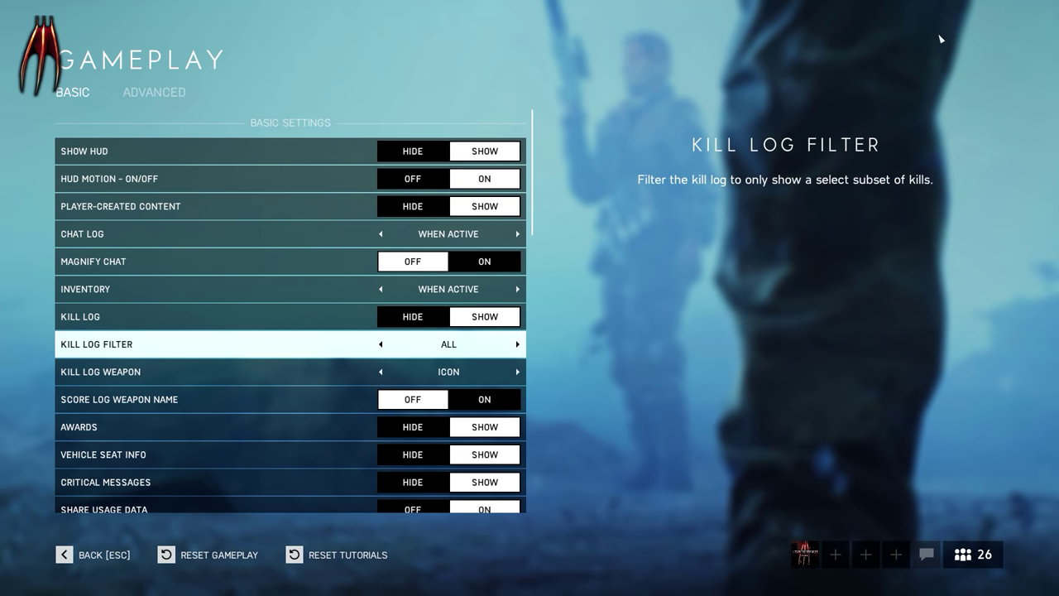
click(518, 371)
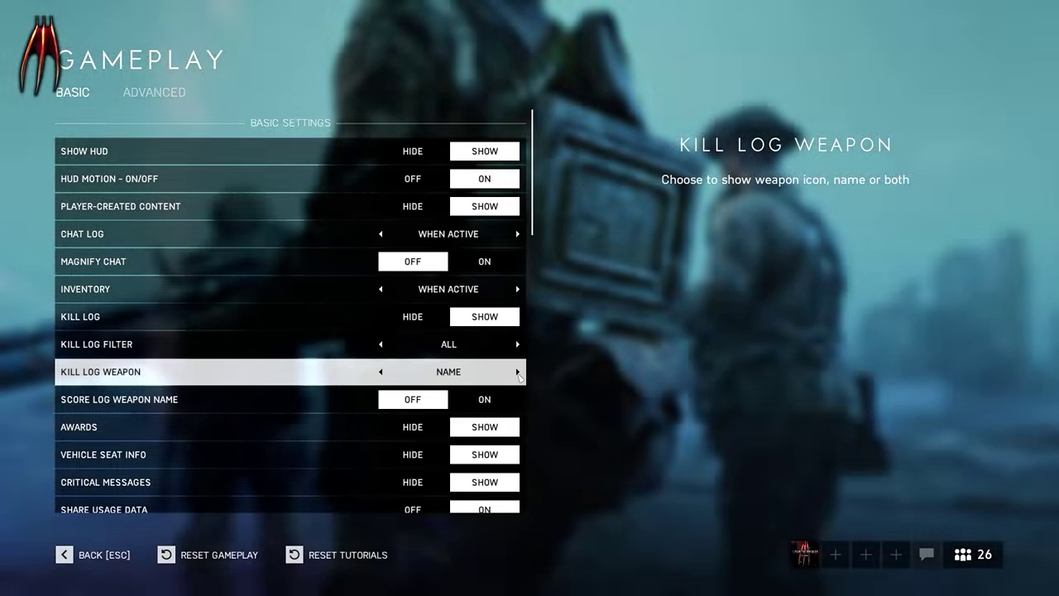
click(518, 371)
click(518, 371)
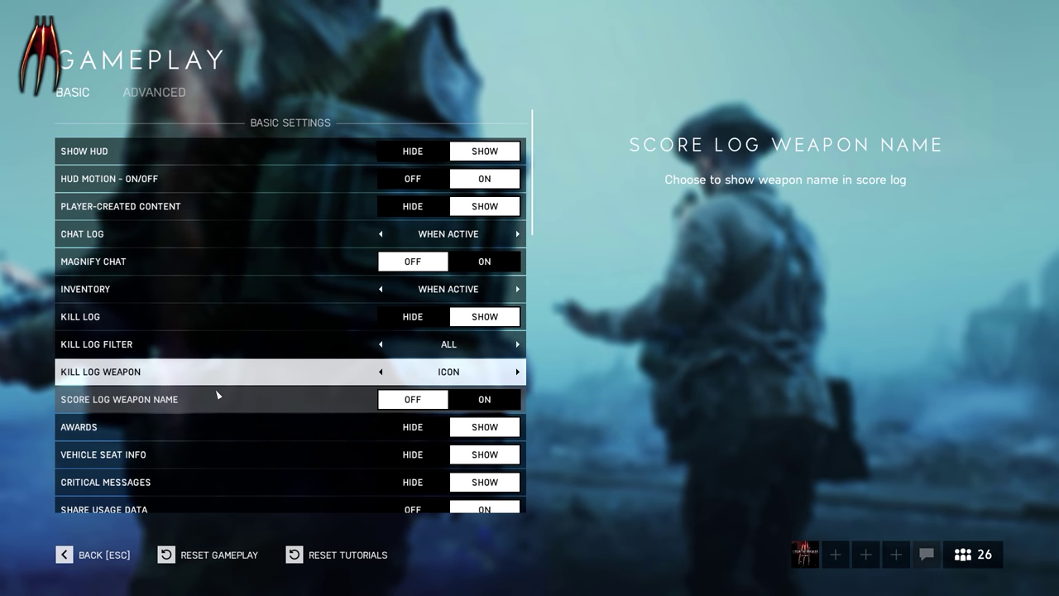
scroll(449, 403, down, 1)
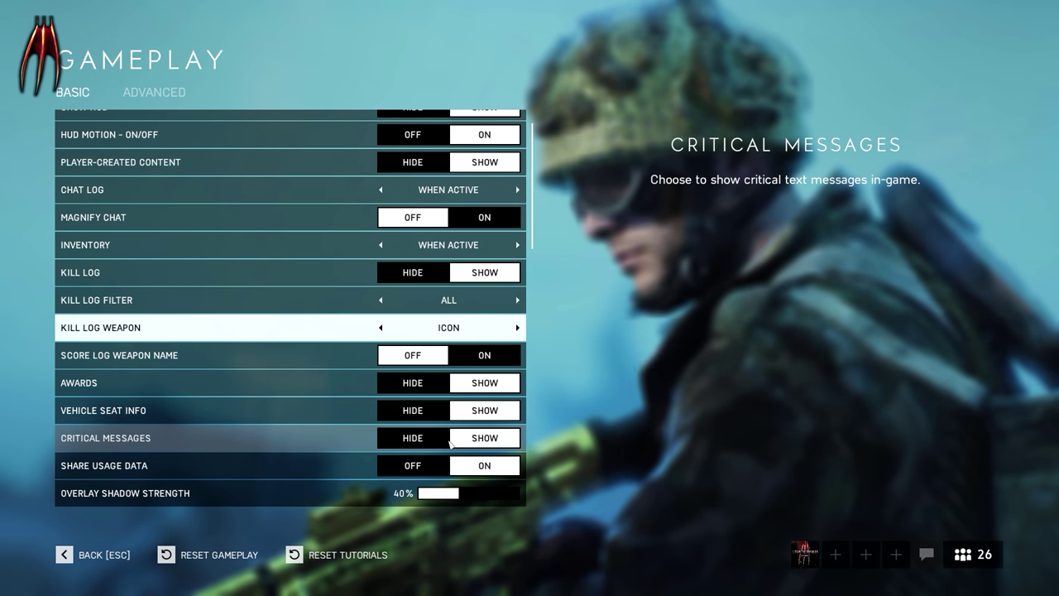
scroll(234, 409, down, 3)
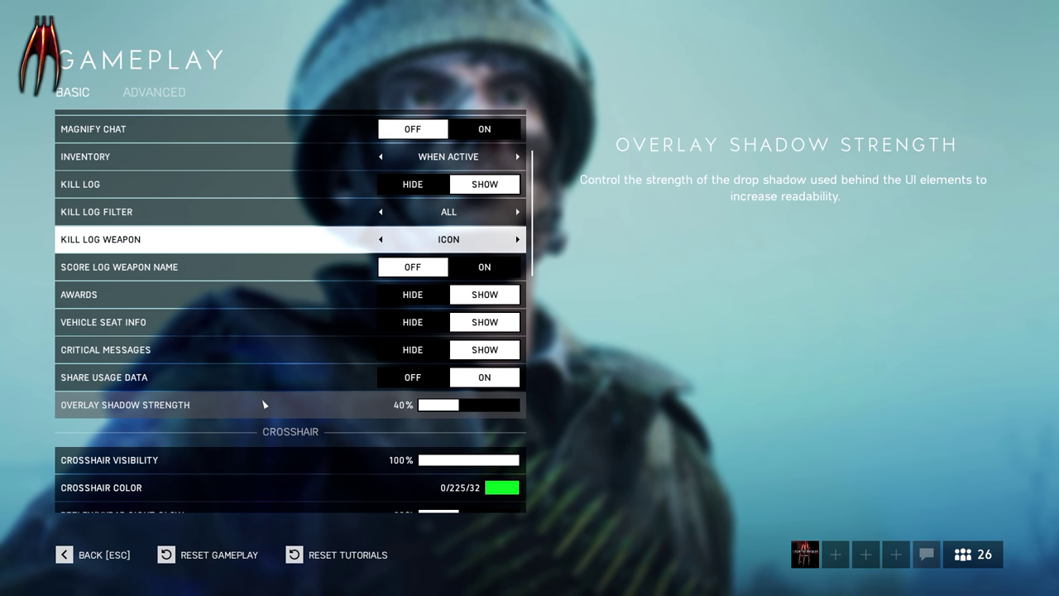
scroll(279, 405, down, 5)
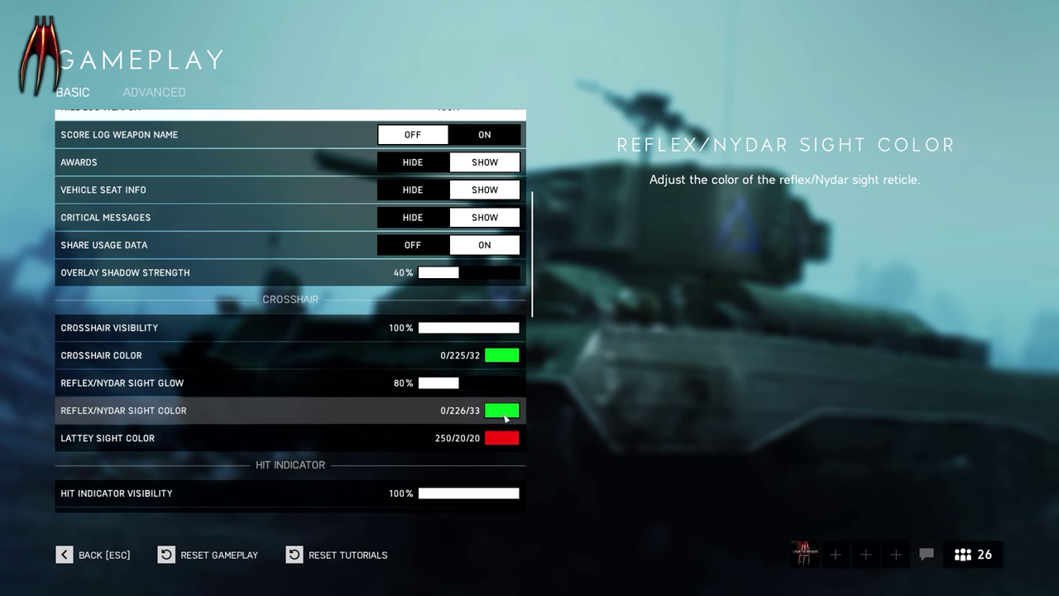
scroll(509, 413, down, 3)
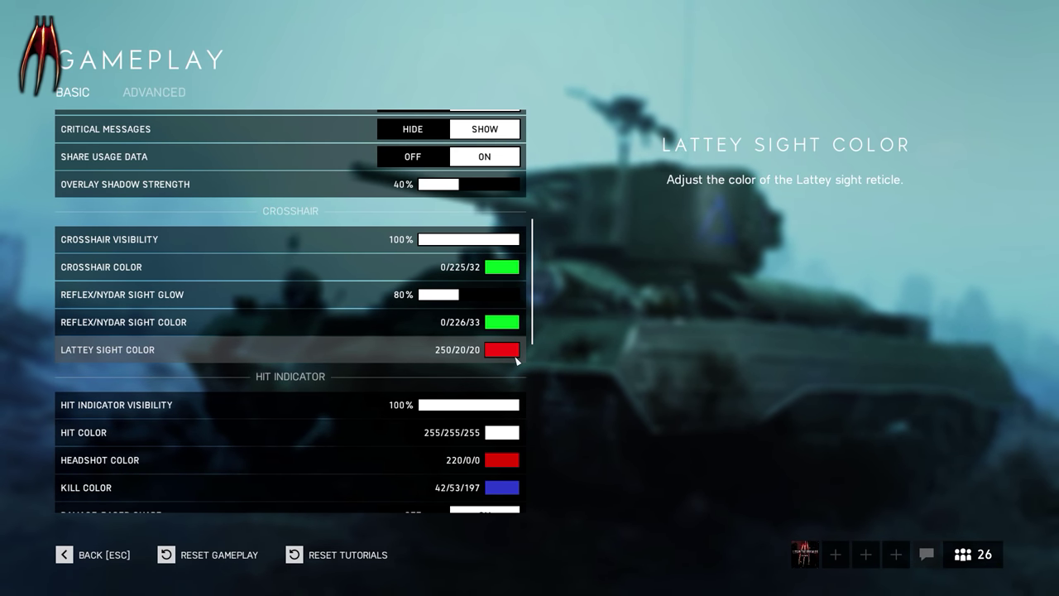
scroll(516, 361, down, 5)
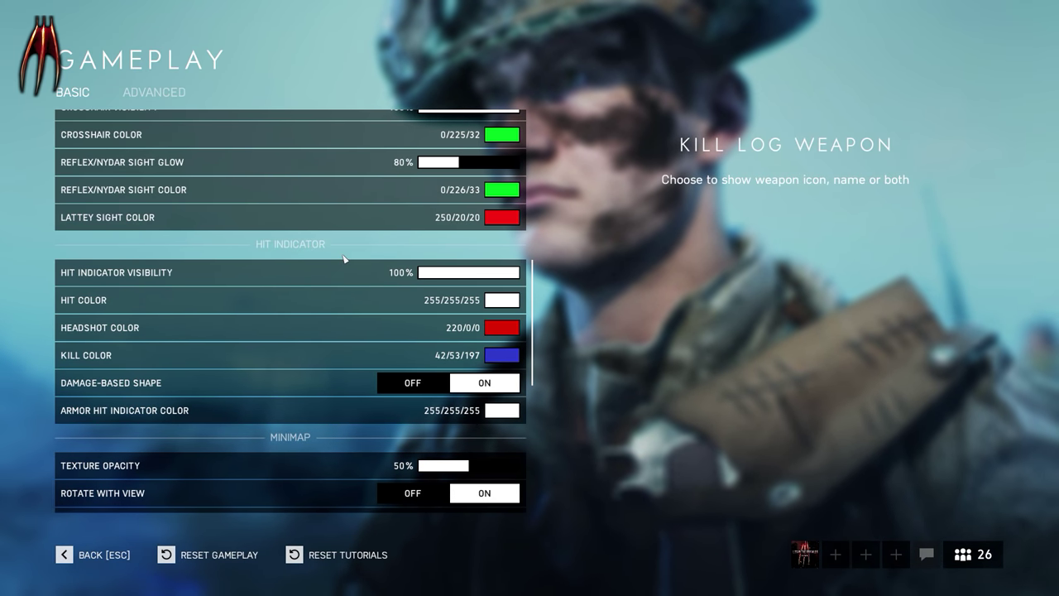